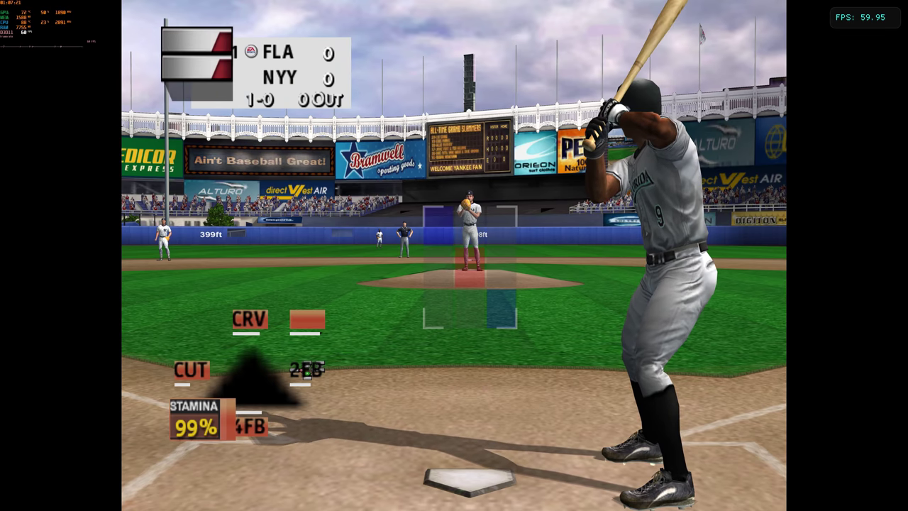
{"action": "key", "text": "Return"}
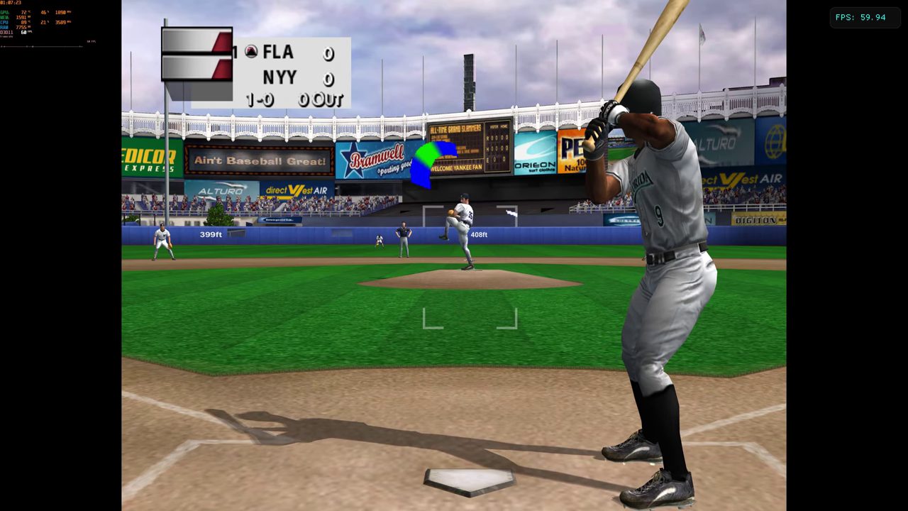
{"action": "key", "text": "Return"}
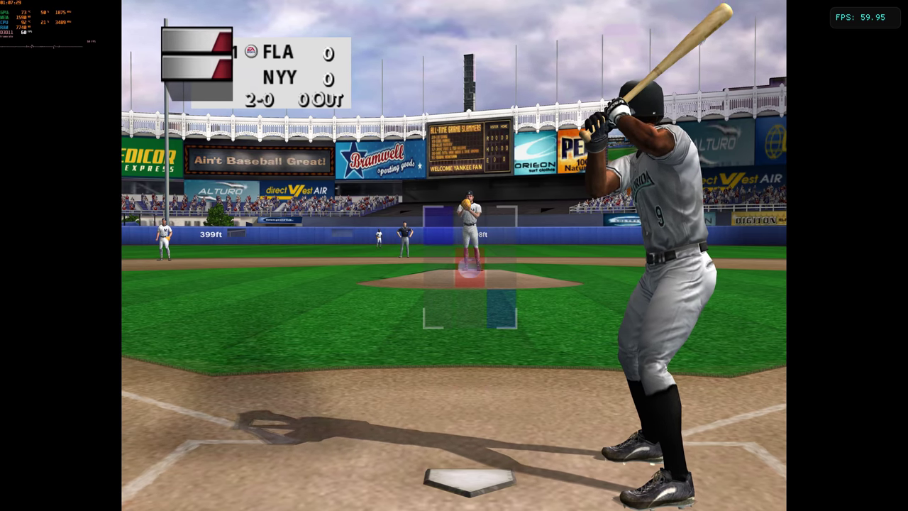
{"action": "key", "text": "Return"}
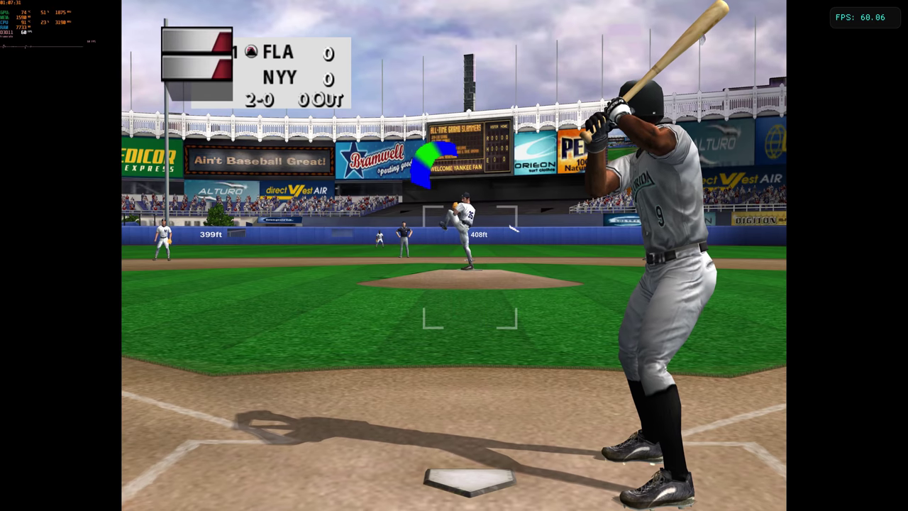
{"action": "key", "text": "Return"}
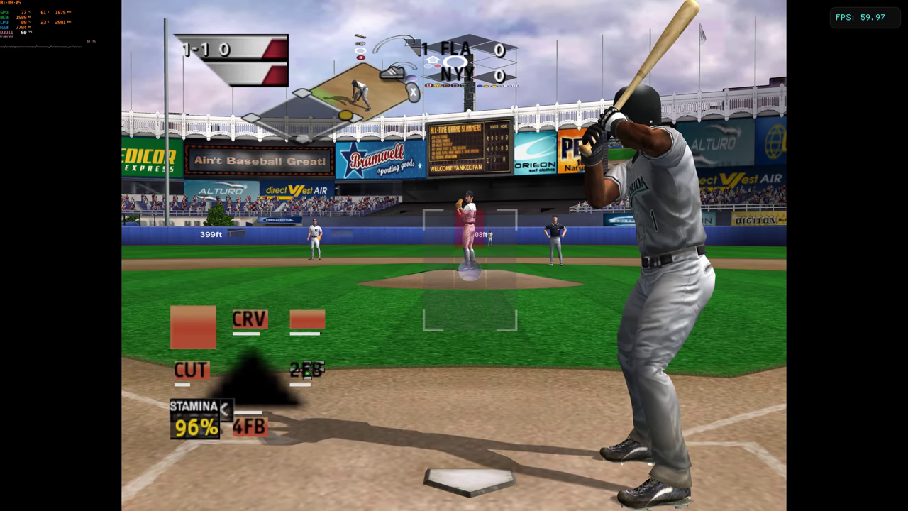
{"action": "key", "text": "Return"}
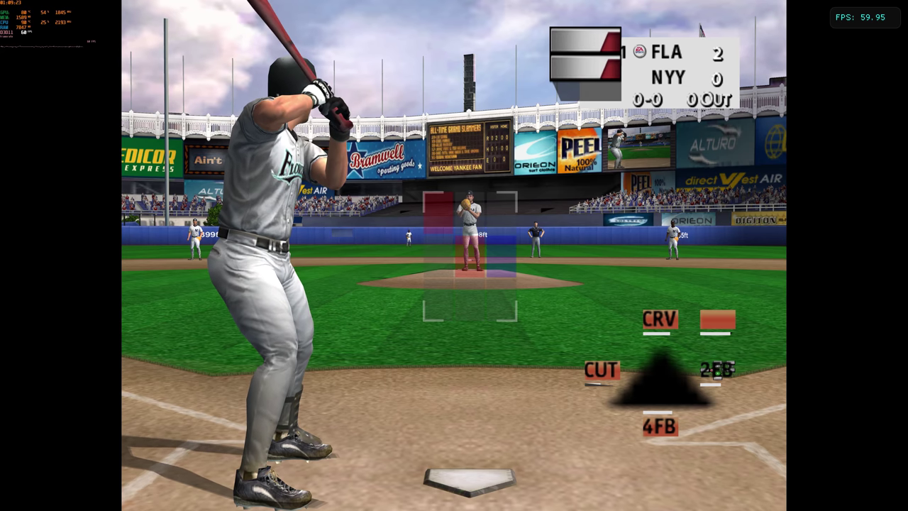
{"action": "key", "text": "x"}
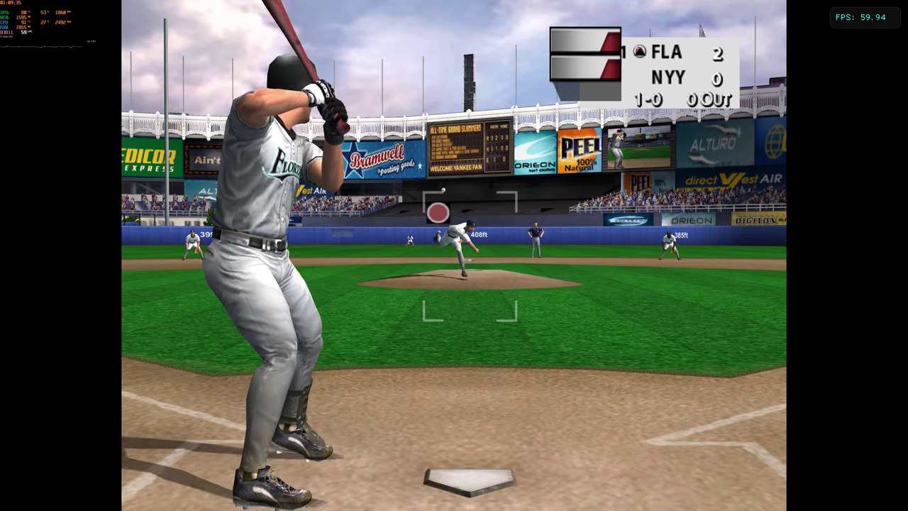
{"action": "key", "text": "alt+Return"}
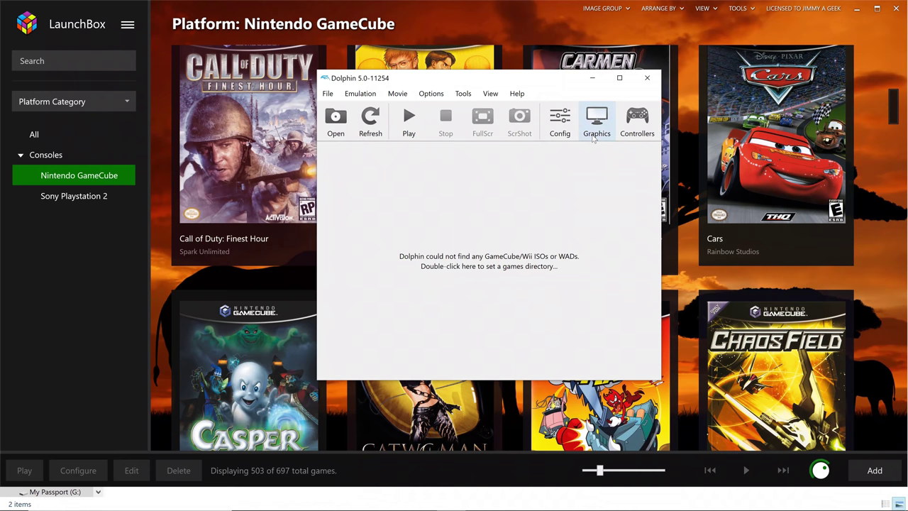
Review the general graphics settings in Dolphin, checking the available backend, adapter and aspect ratio options
{"action": "left_click", "coordinate": [596, 122]}
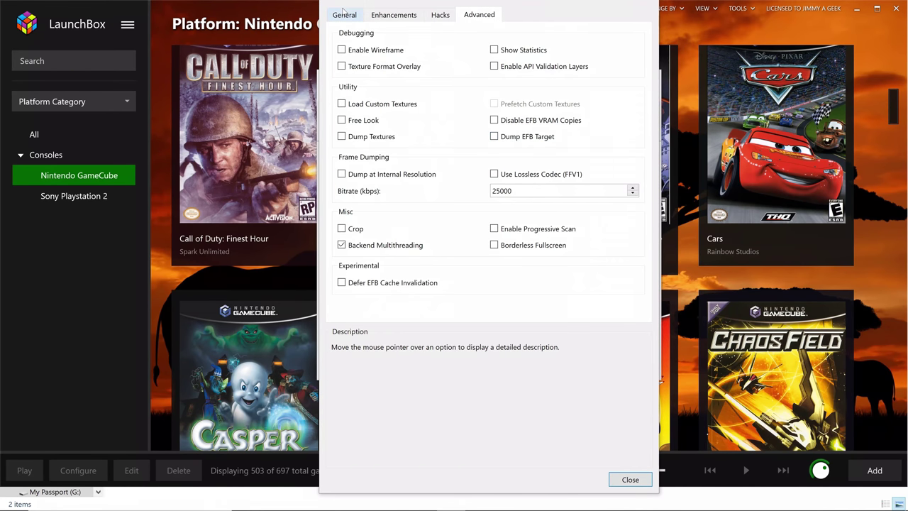
{"action": "left_click", "coordinate": [343, 13]}
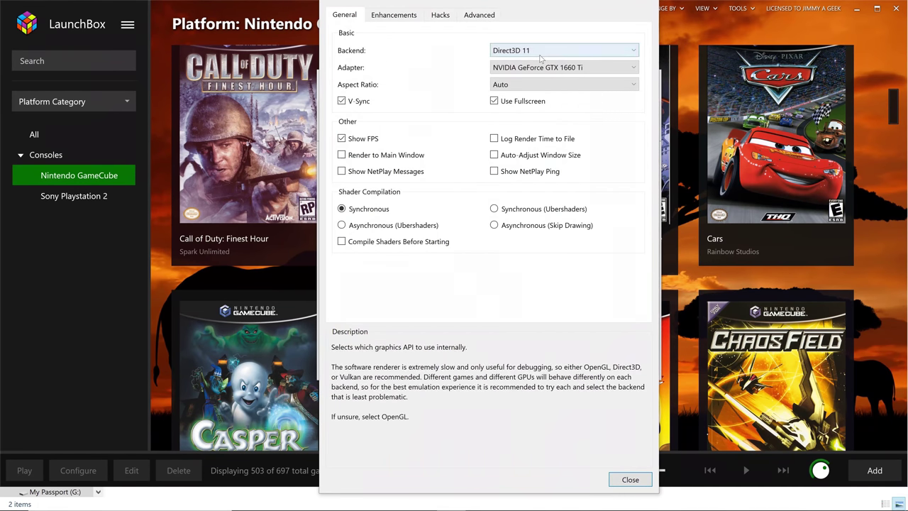
{"action": "left_click", "coordinate": [550, 50]}
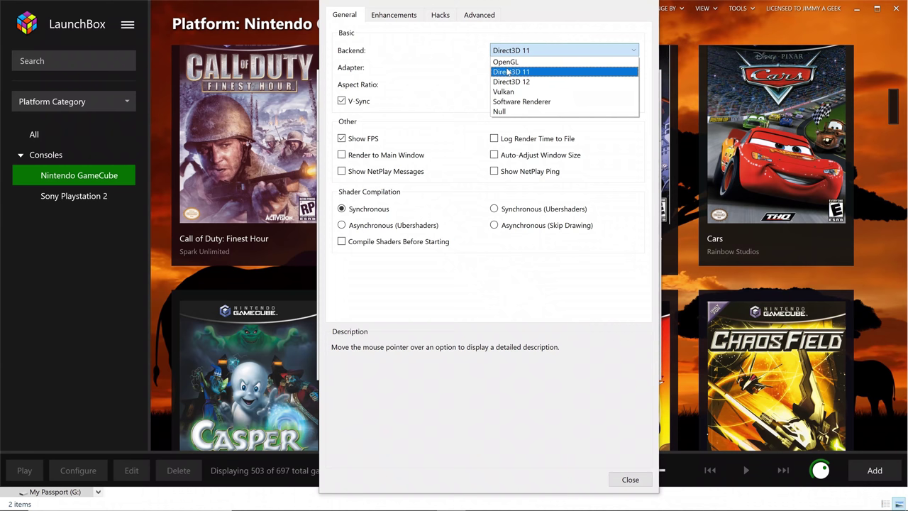
{"action": "left_click", "coordinate": [463, 89]}
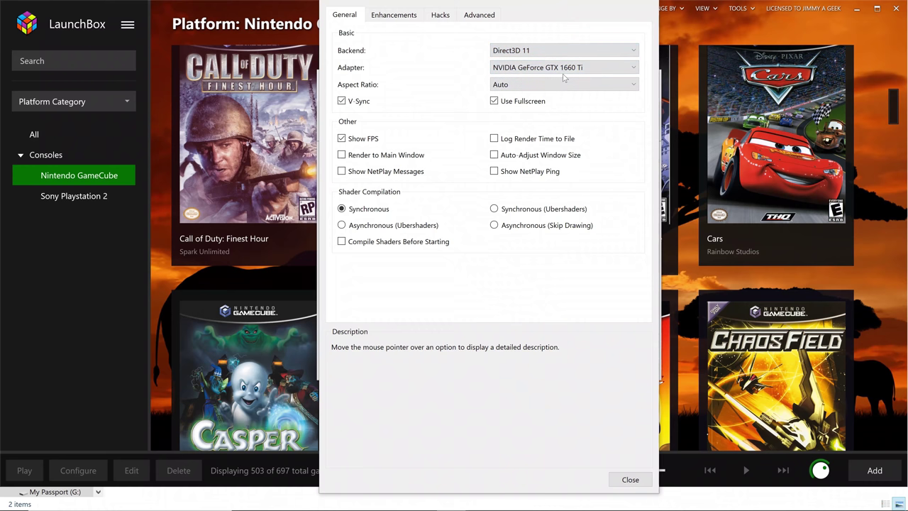
{"action": "left_click", "coordinate": [531, 69]}
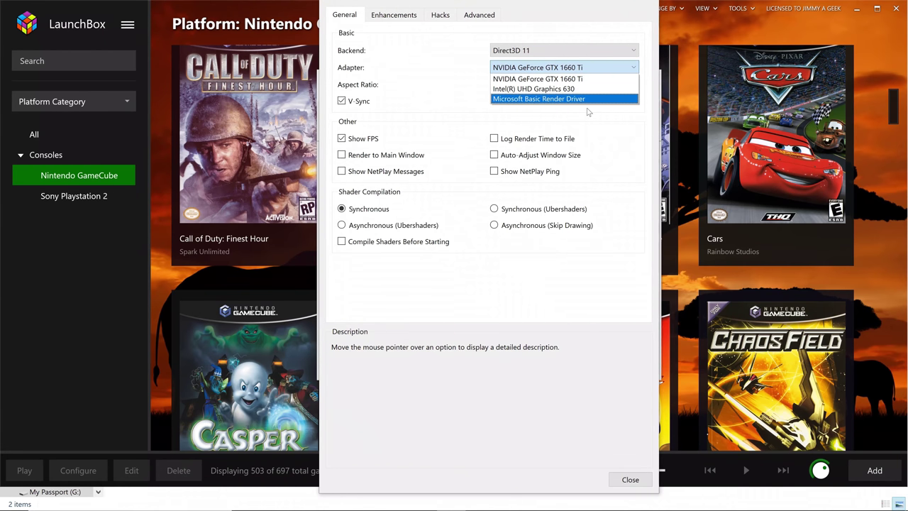
{"action": "left_click", "coordinate": [587, 112]}
{"action": "left_click", "coordinate": [544, 85]}
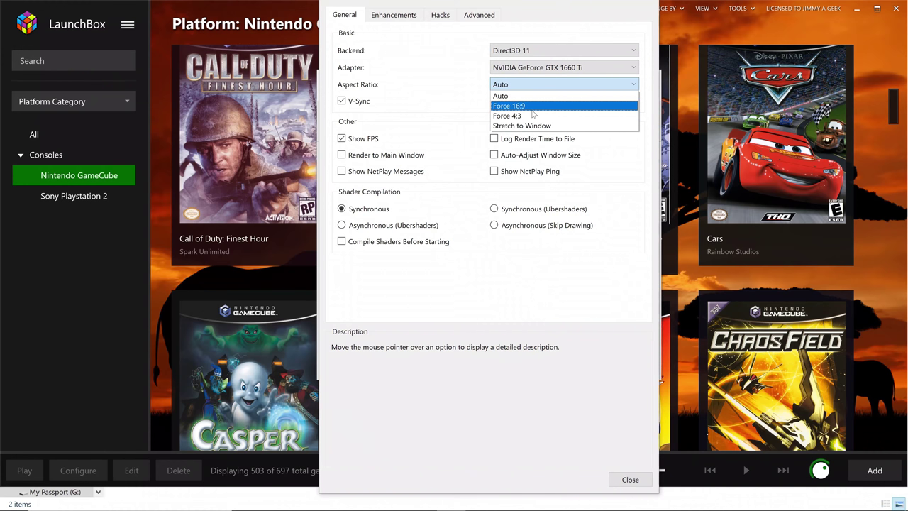
{"action": "left_click", "coordinate": [441, 101]}
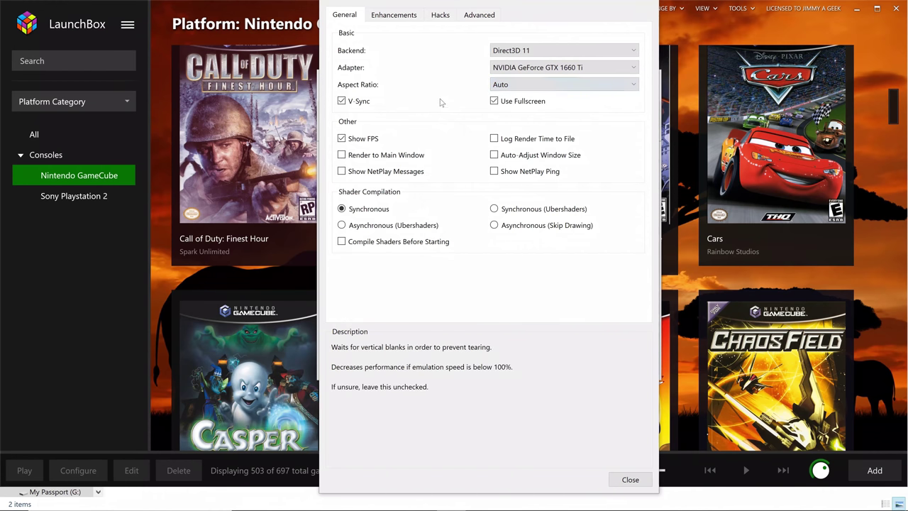
Review the internal resolution and anti-aliasing choices, the graphics hacks and the advanced graphics options, then close the graphics settings
{"action": "left_click", "coordinate": [384, 16]}
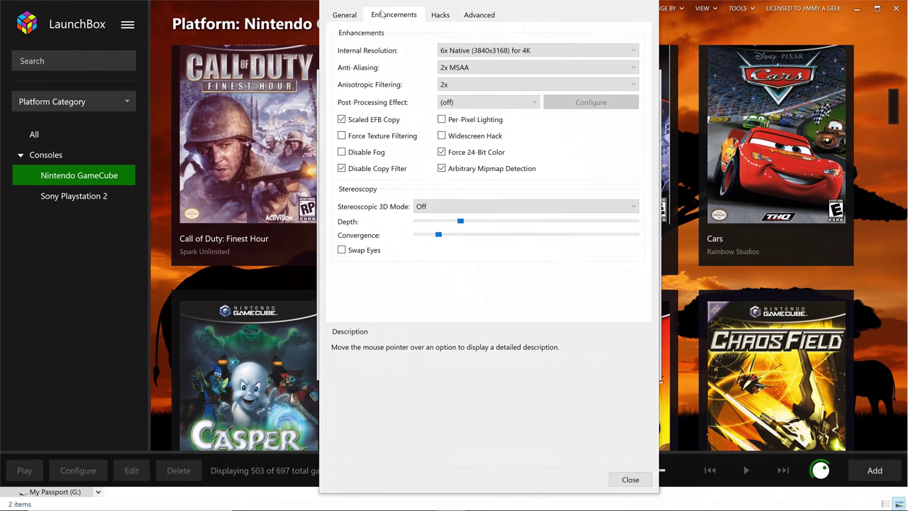
{"action": "left_click", "coordinate": [470, 53]}
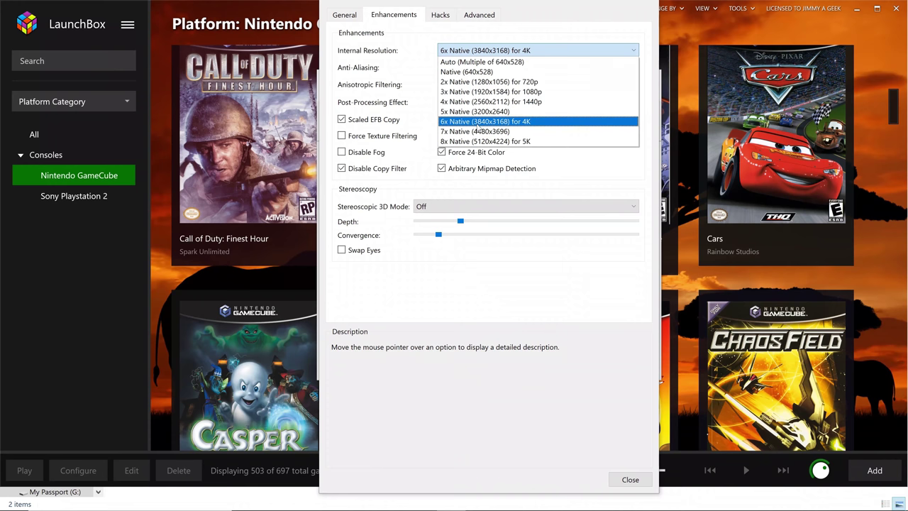
{"action": "left_click", "coordinate": [421, 47]}
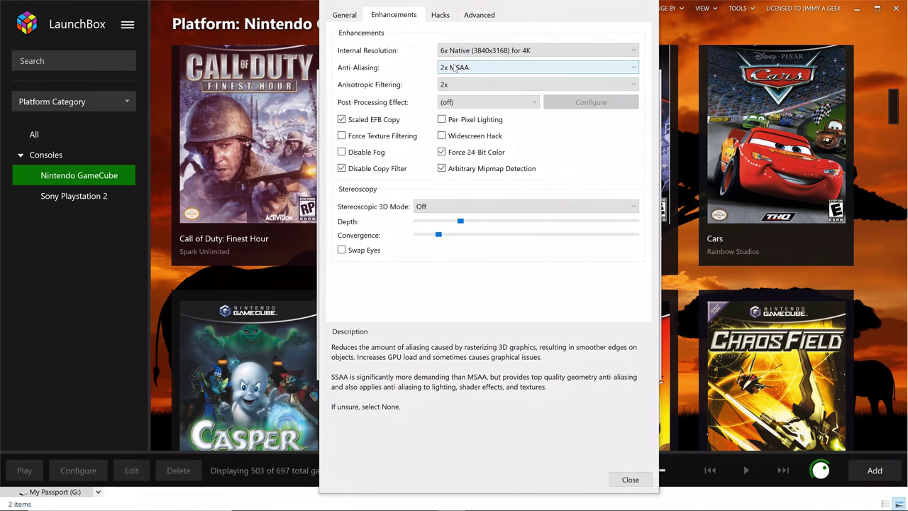
{"action": "left_click", "coordinate": [452, 68]}
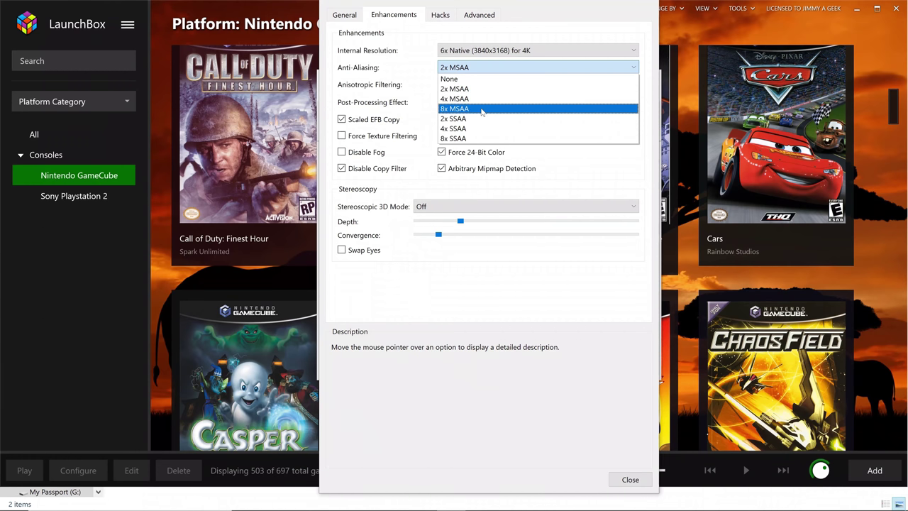
{"action": "left_click", "coordinate": [422, 95]}
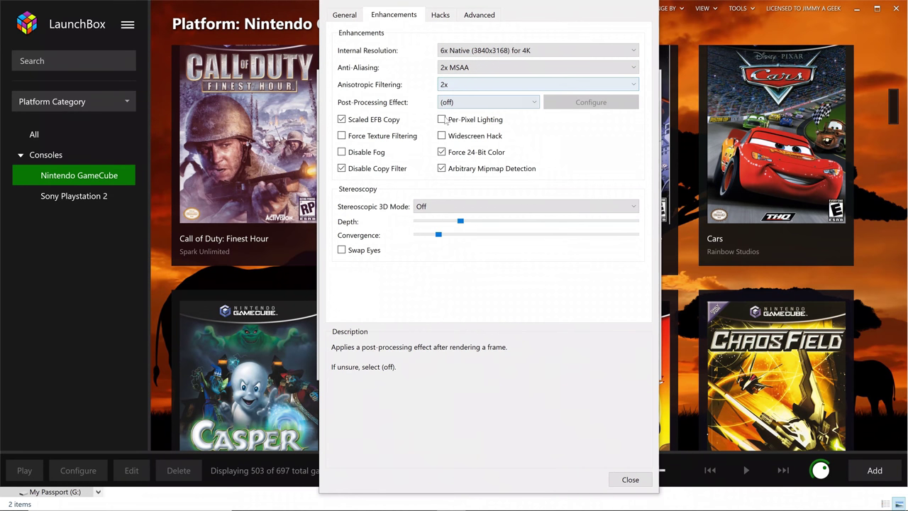
{"action": "left_click", "coordinate": [441, 15]}
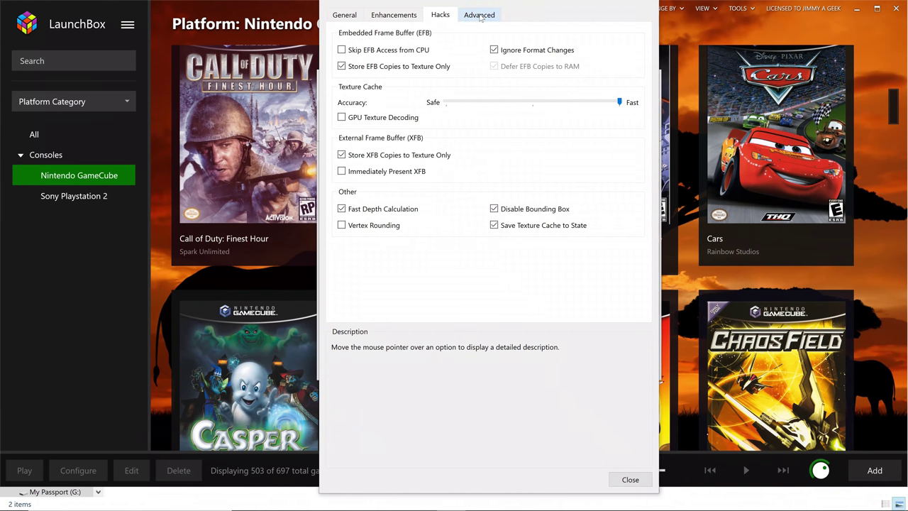
{"action": "left_click", "coordinate": [480, 16]}
{"action": "left_click", "coordinate": [630, 479]}
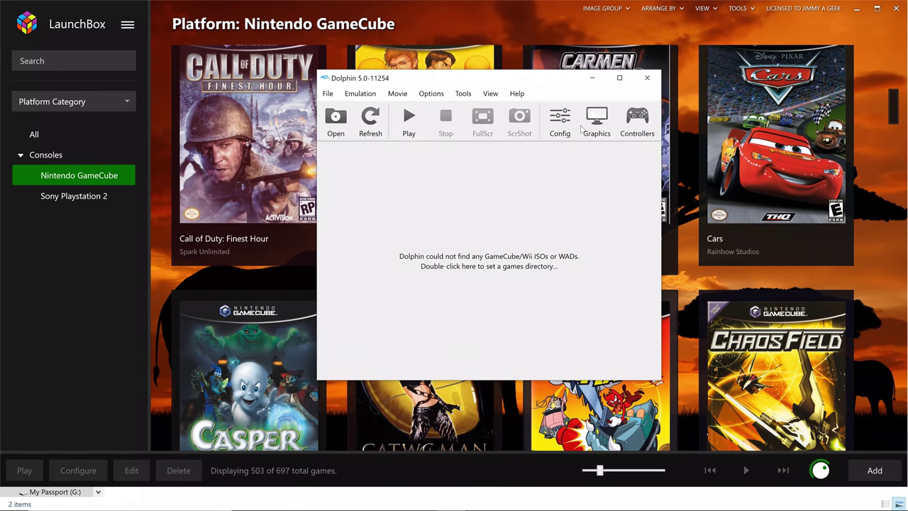
Review the emulator's configuration pages, including the advanced, GameCube, interface and general settings, then close the configuration
{"action": "left_click", "coordinate": [561, 119]}
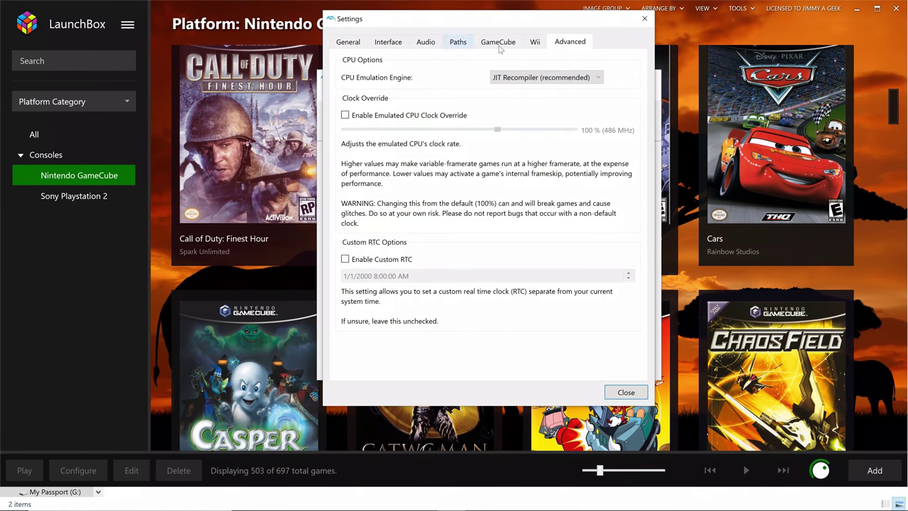
{"action": "left_click", "coordinate": [535, 42]}
{"action": "left_click", "coordinate": [510, 44]}
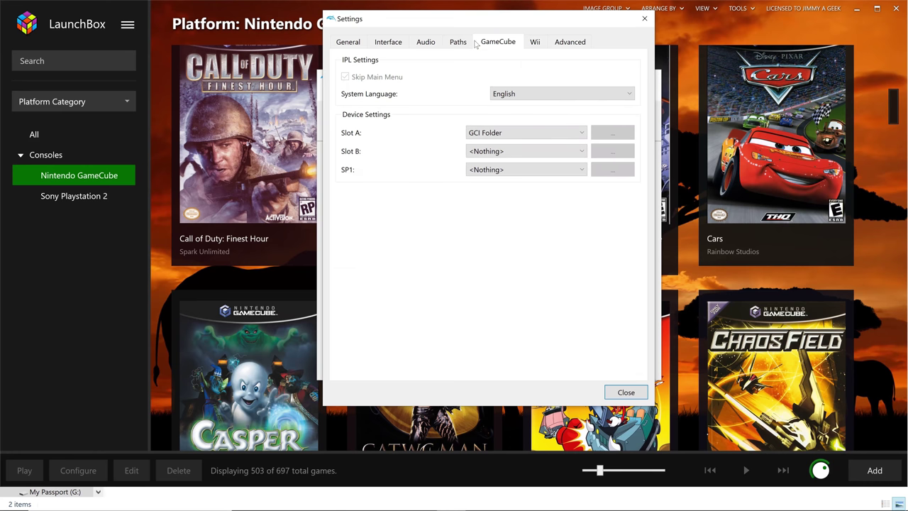
{"action": "left_click", "coordinate": [449, 40]}
{"action": "left_click", "coordinate": [423, 39]}
{"action": "left_click", "coordinate": [393, 42]}
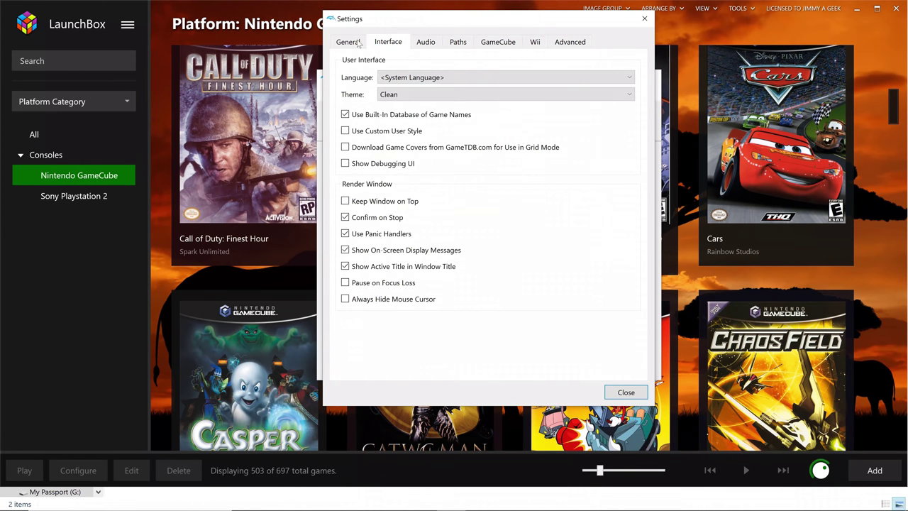
{"action": "left_click", "coordinate": [348, 42]}
{"action": "left_click", "coordinate": [626, 392]}
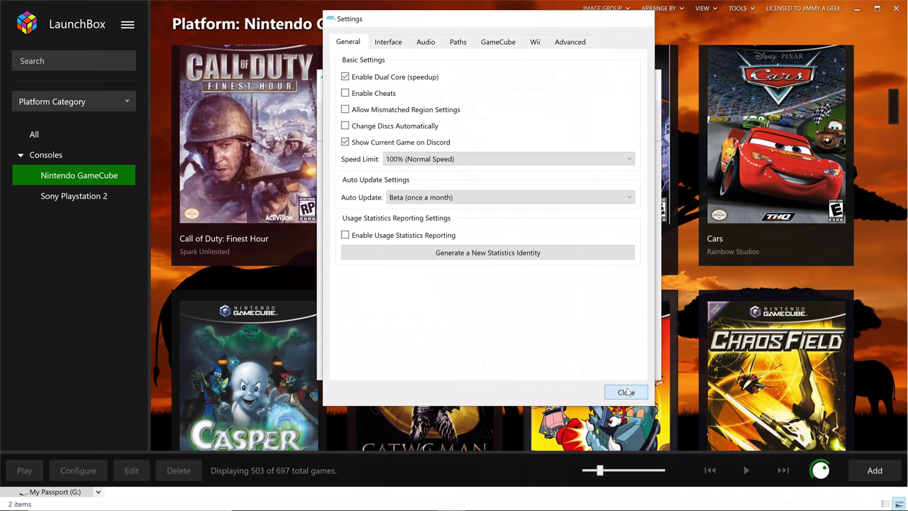